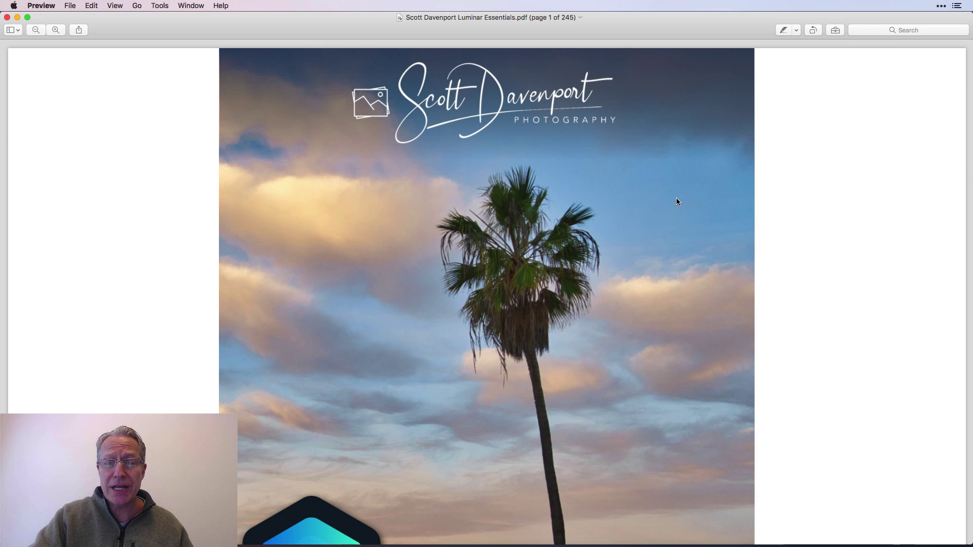
Step: Look through the Luminar Essentials eBook from its cover past the practice image download page to the table of contents
scroll(614, 373, "down", 10)
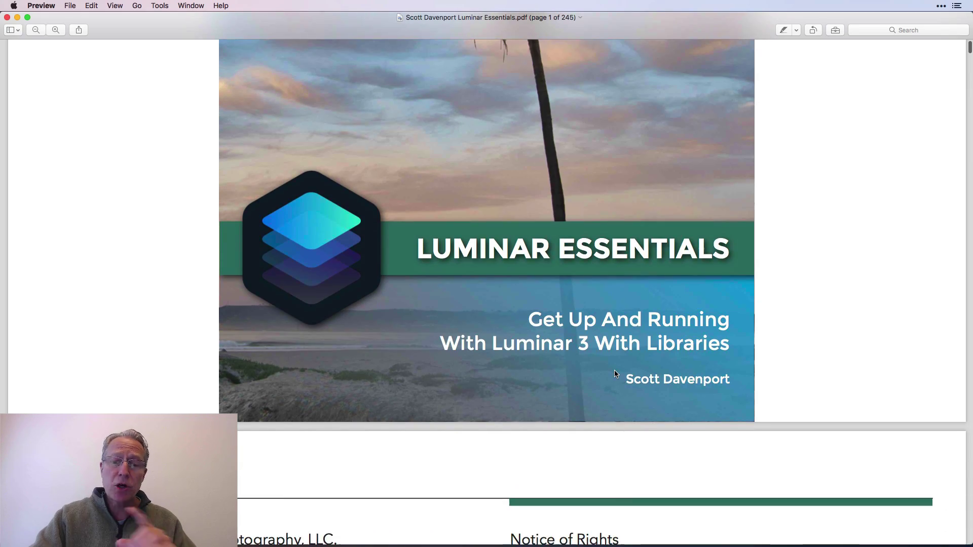
scroll(614, 374, "down", 15)
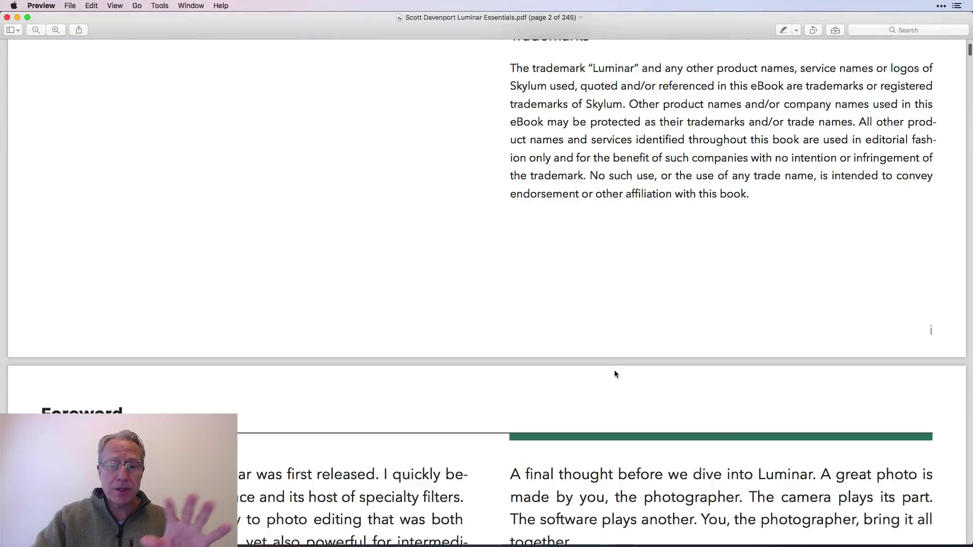
scroll(614, 374, "down", 20)
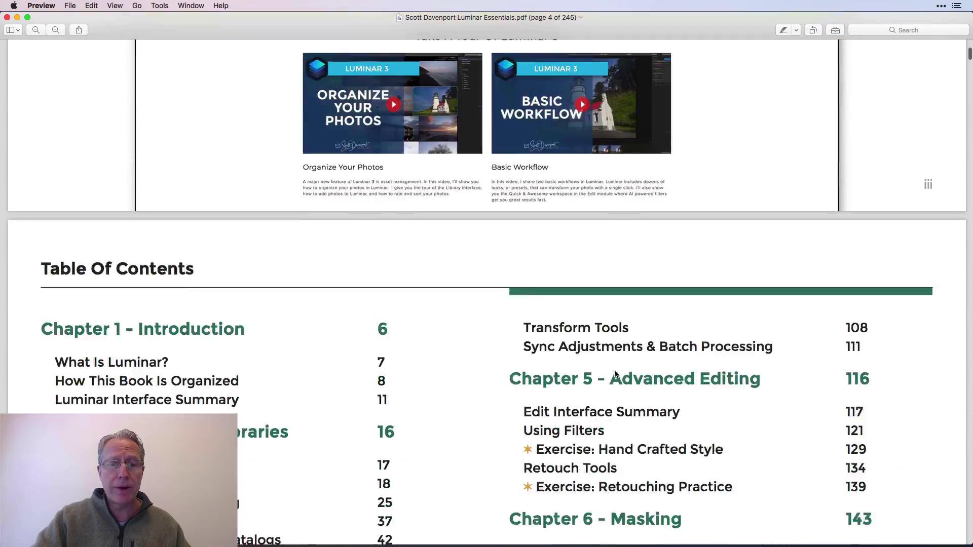
scroll(616, 374, "up", 7)
scroll(615, 374, "down", 2)
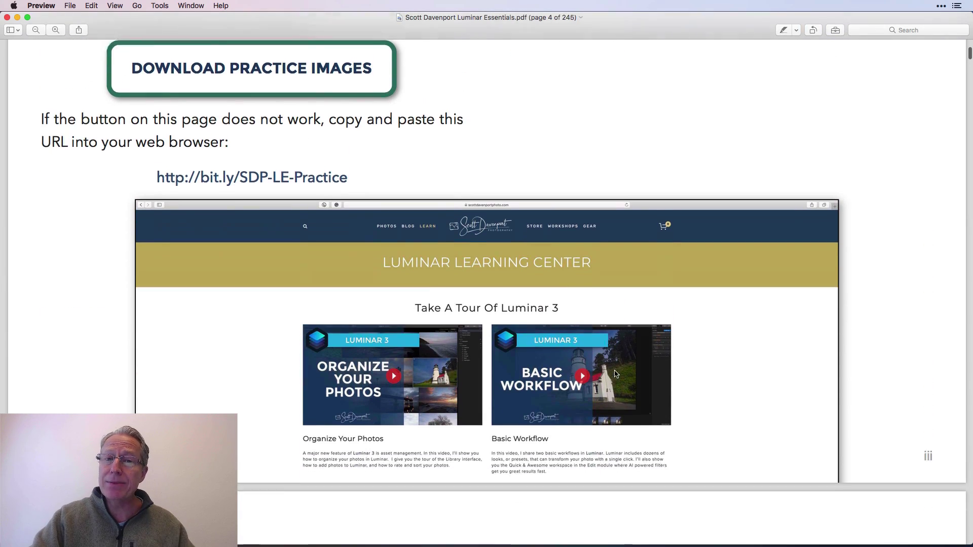
scroll(616, 374, "down", 10)
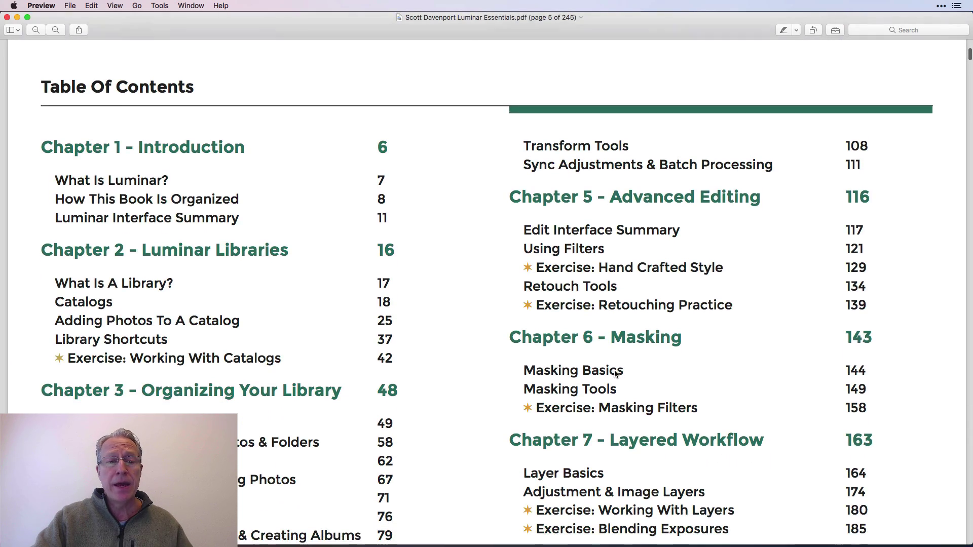
scroll(615, 373, "down", 4)
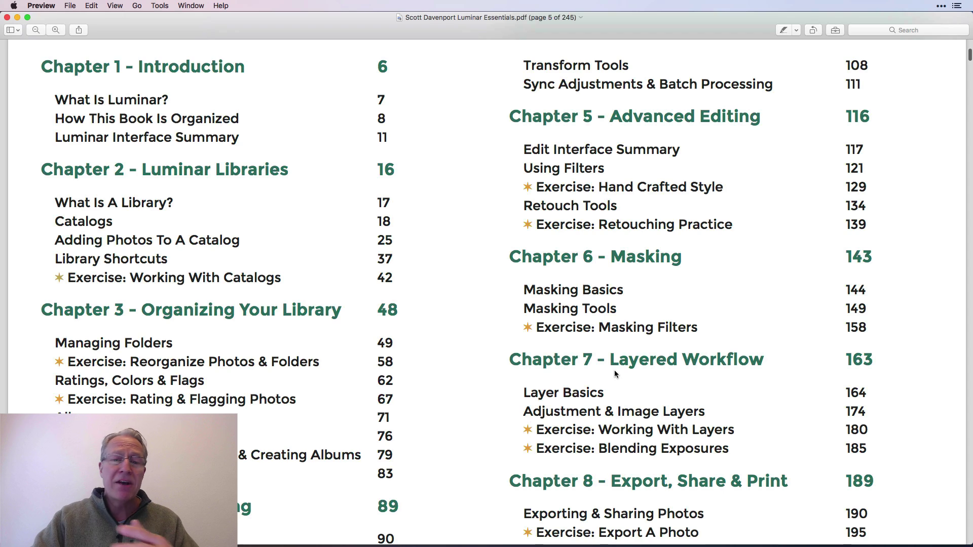
scroll(615, 374, "down", 10)
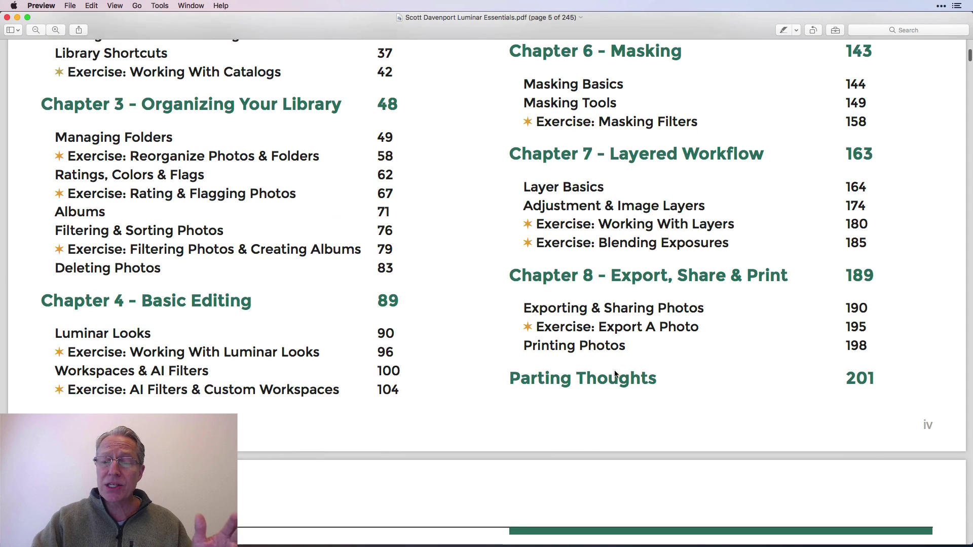
scroll(616, 374, "down", 3)
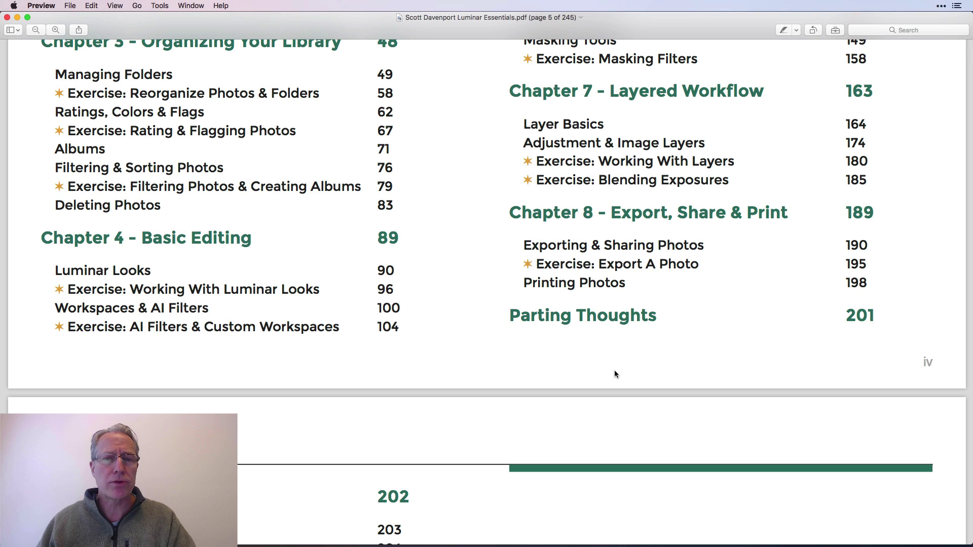
Step: Switch to Luminar 2018 and compare the original hall photo with its RAW Develop edit
key("super+Tab")
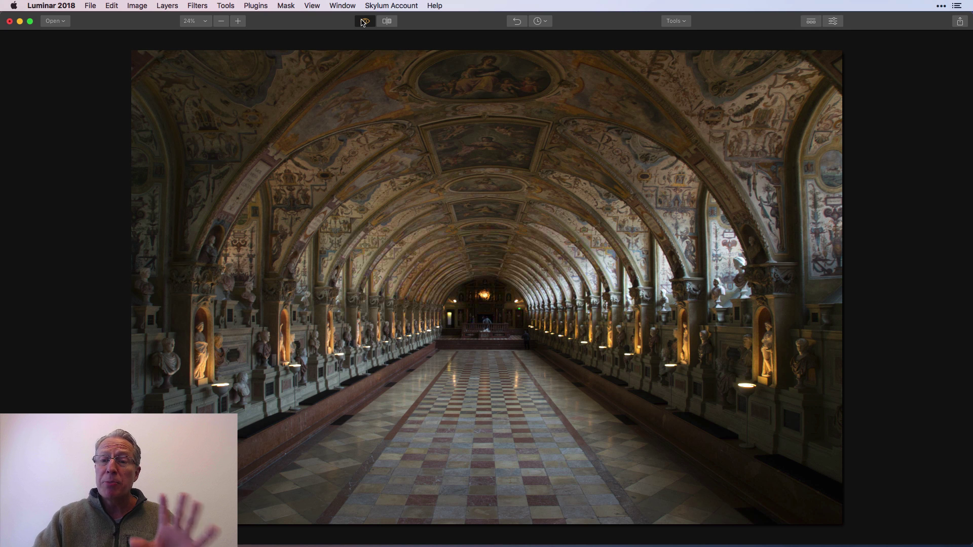
left_click(364, 21)
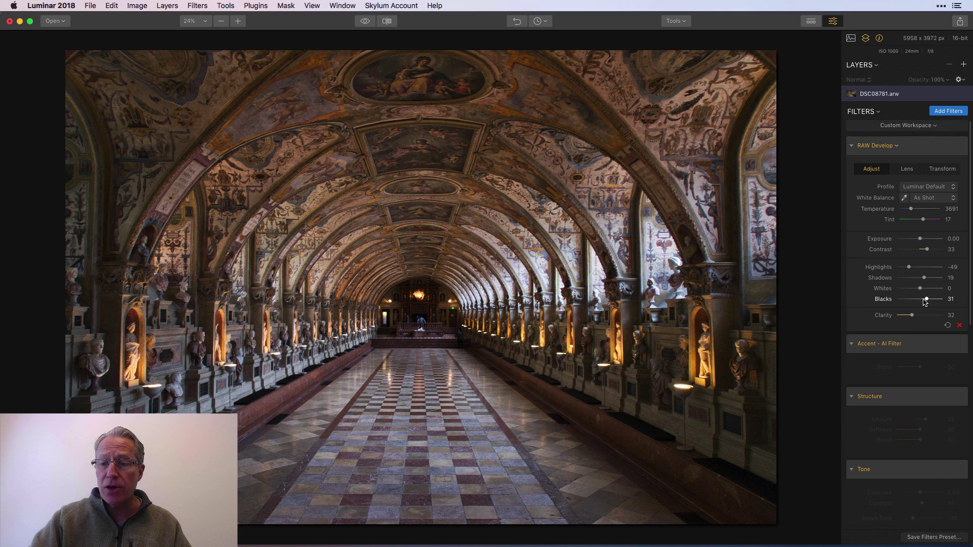
left_click(365, 22)
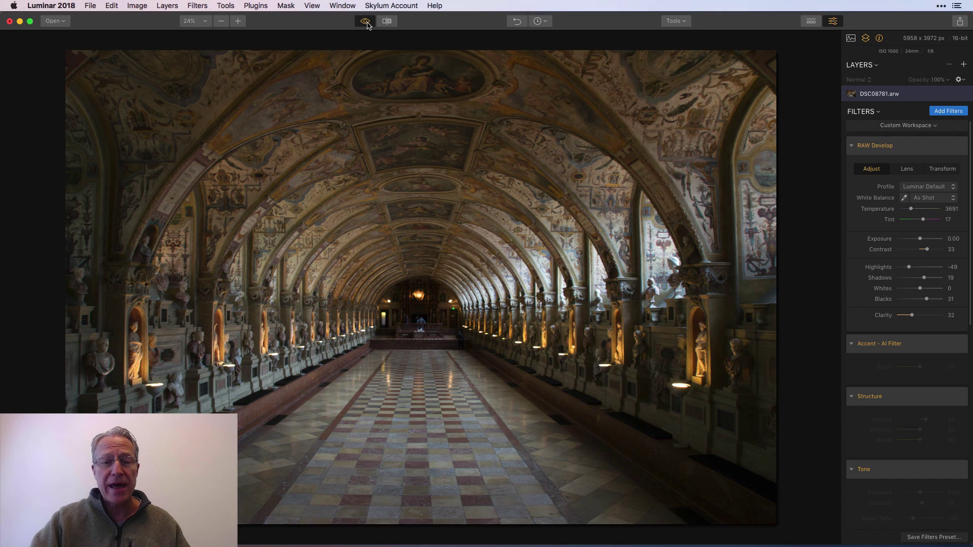
left_click(365, 21)
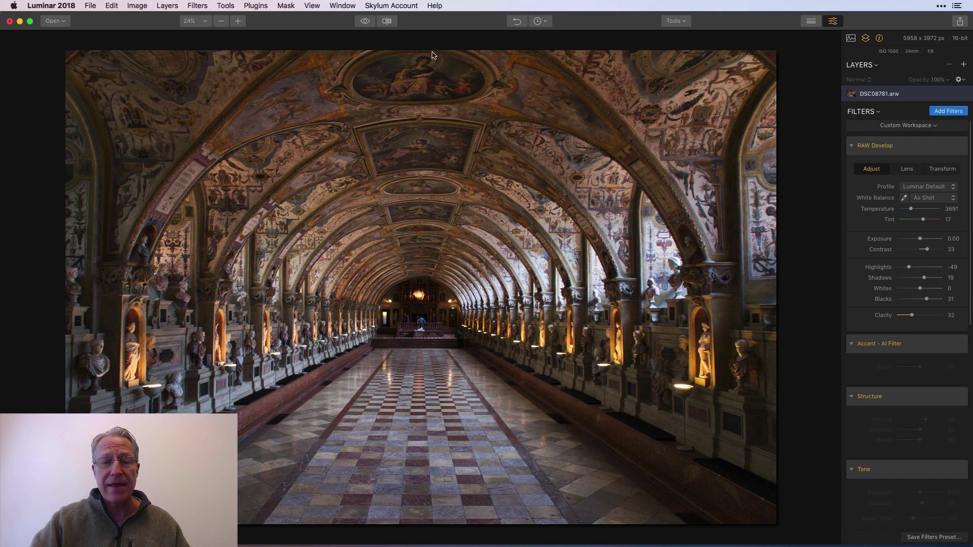
Step: Review the auto lens corrections in RAW Develop, return to its Adjust settings and compare the photo with the original
left_click(906, 168)
left_click(873, 197)
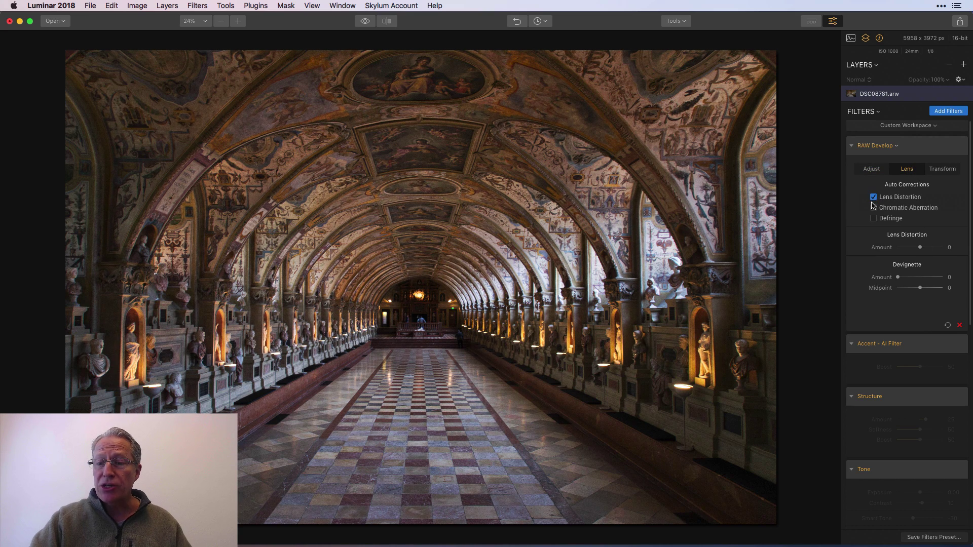
left_click(880, 173)
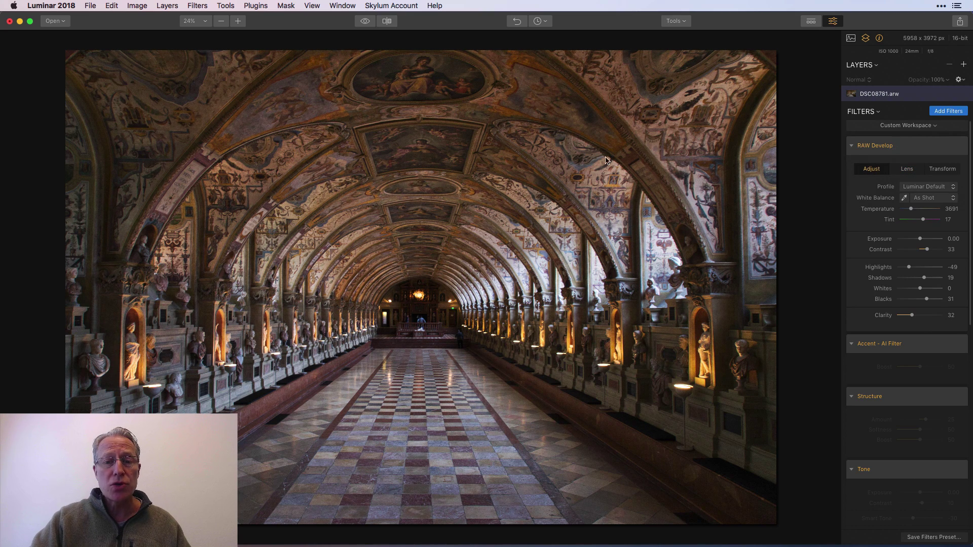
left_click(365, 22)
left_click(365, 22)
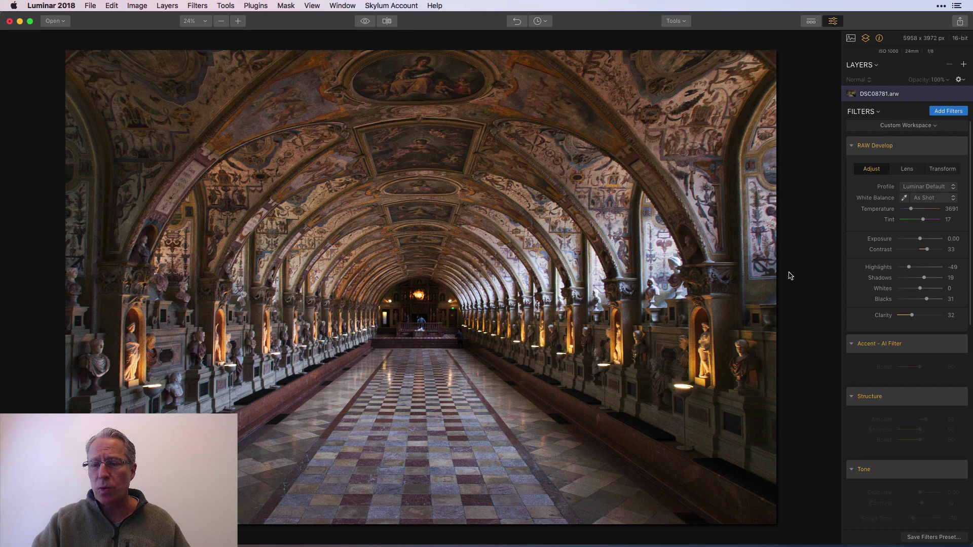
Step: Turn on the Accent AI Filter and the Structure filter for the hall photo
scroll(910, 375, "down", 2)
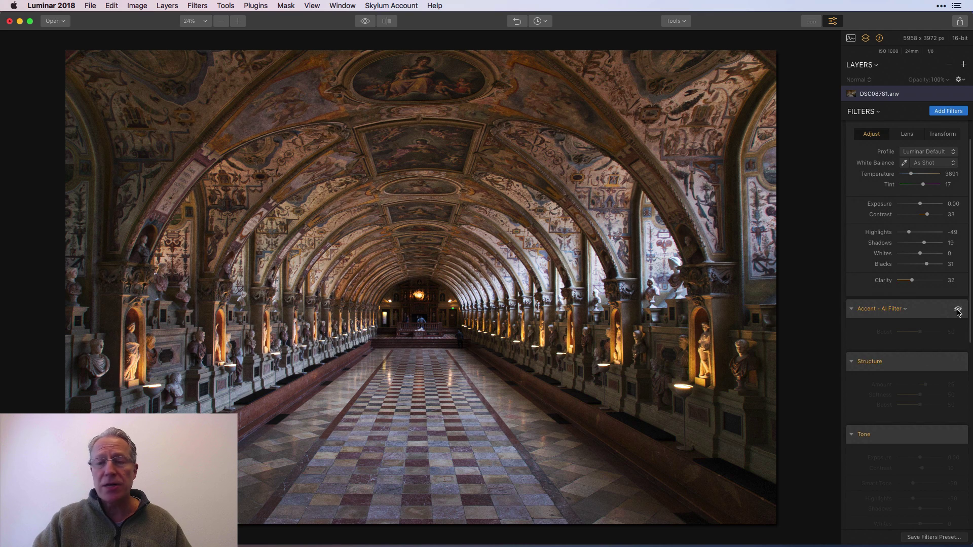
left_click(957, 310)
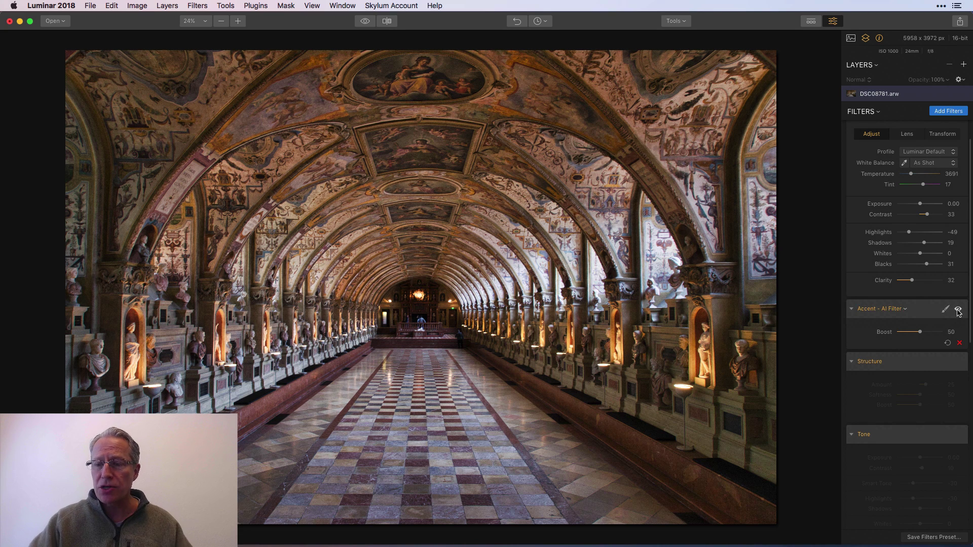
scroll(958, 311, "down", 4)
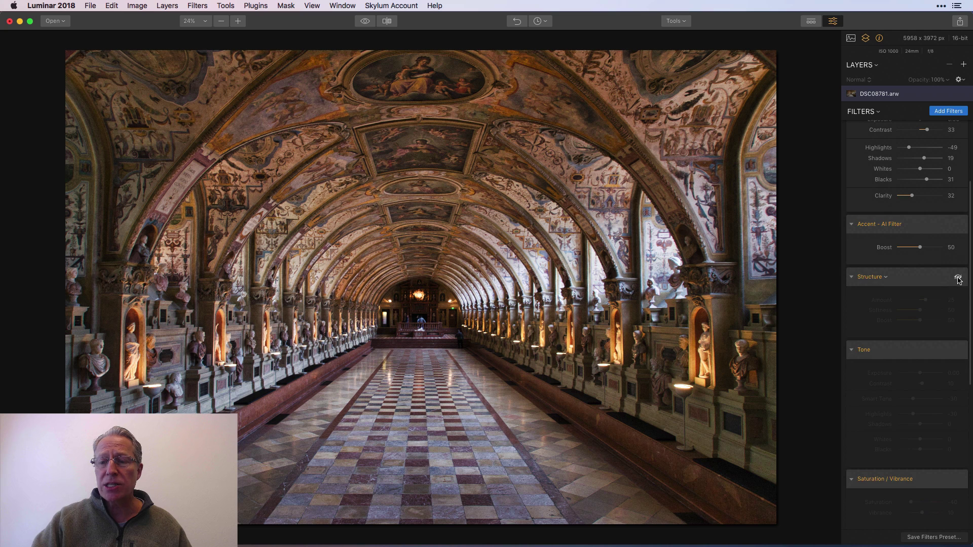
left_click(958, 279)
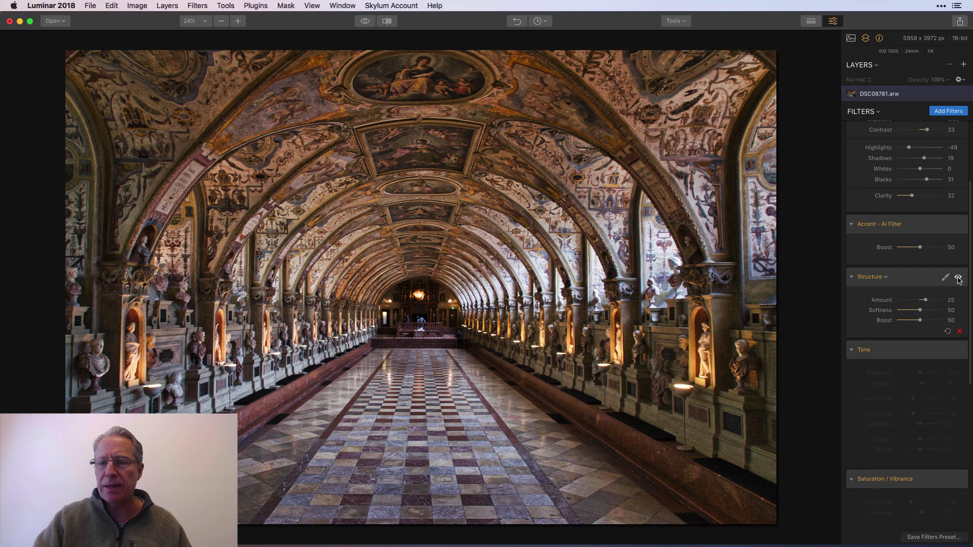
Step: Look up the Structure filter in the filters catalog and compare the photo with and without it
left_click(948, 111)
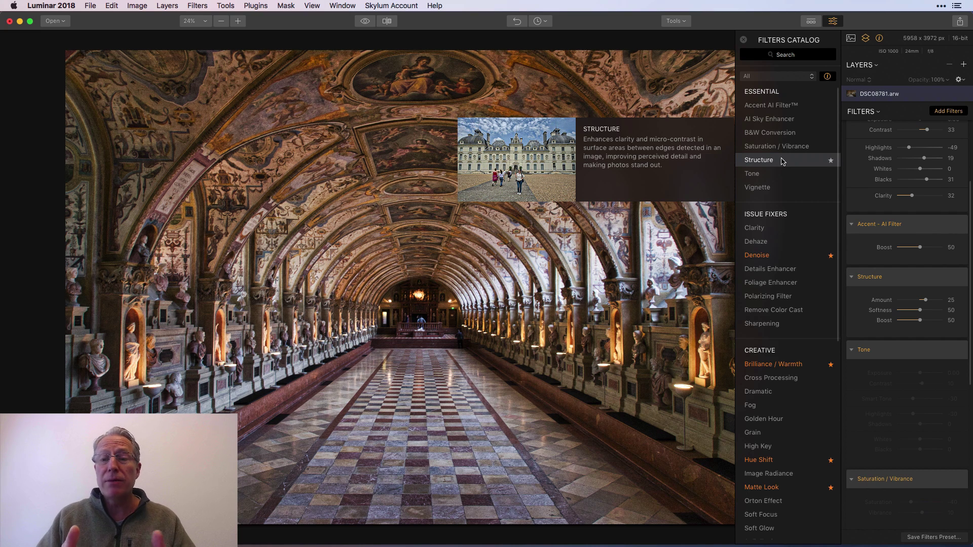
left_click(743, 40)
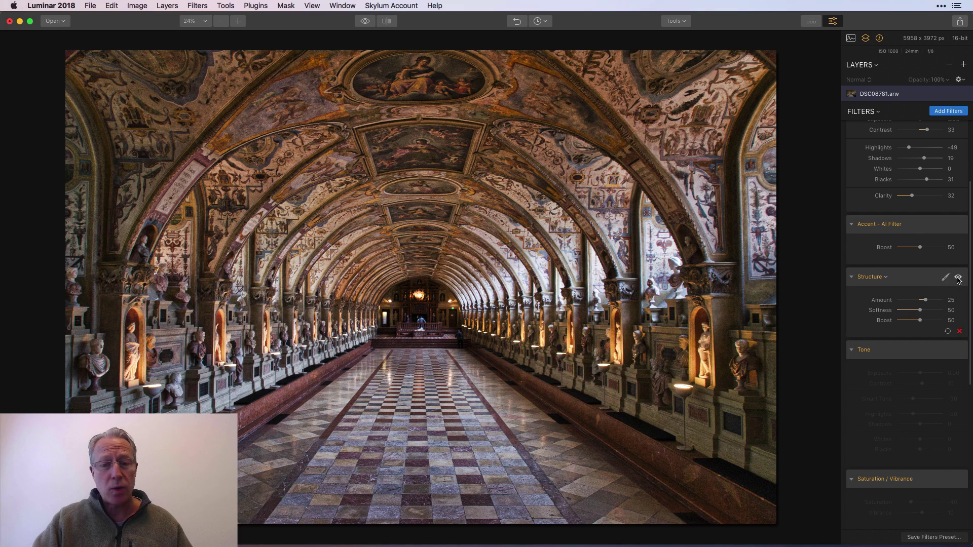
left_click(958, 278)
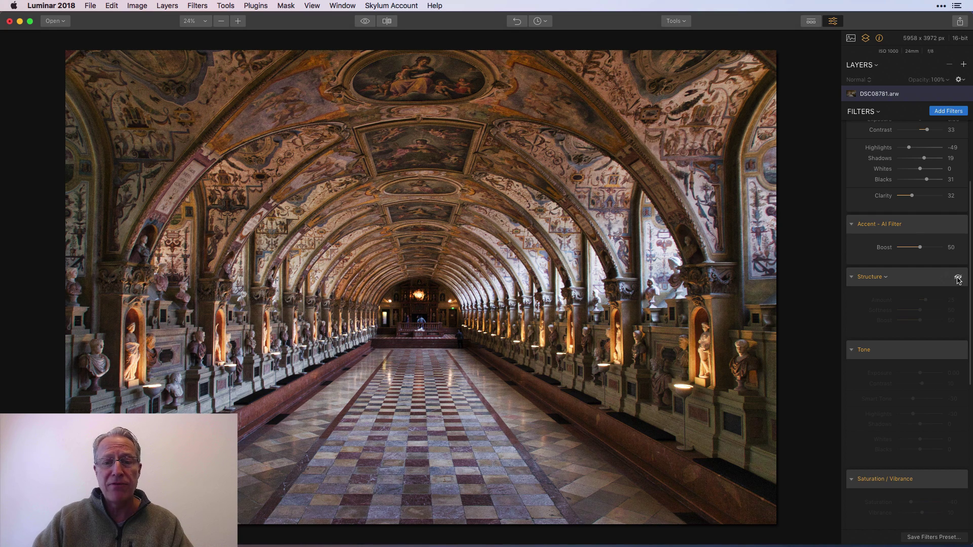
left_click(957, 278)
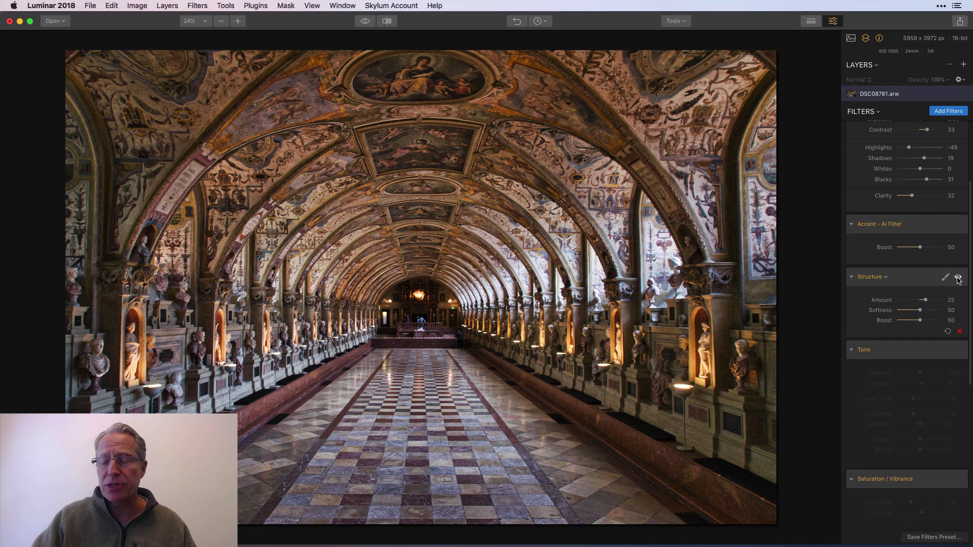
Step: Turn on the Tone filter and compare the photo with and without it, leaving the filter enabled
scroll(958, 280, "down", 3)
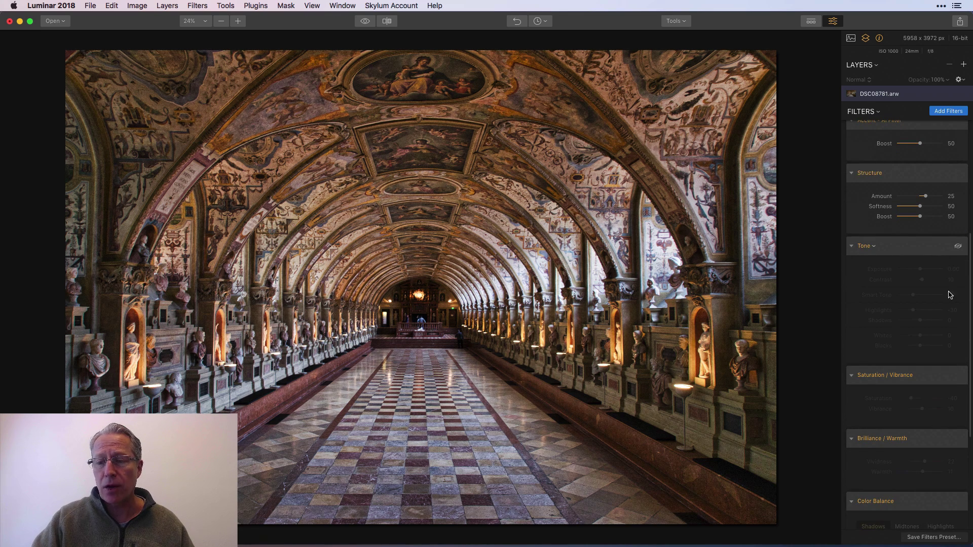
left_click(957, 247)
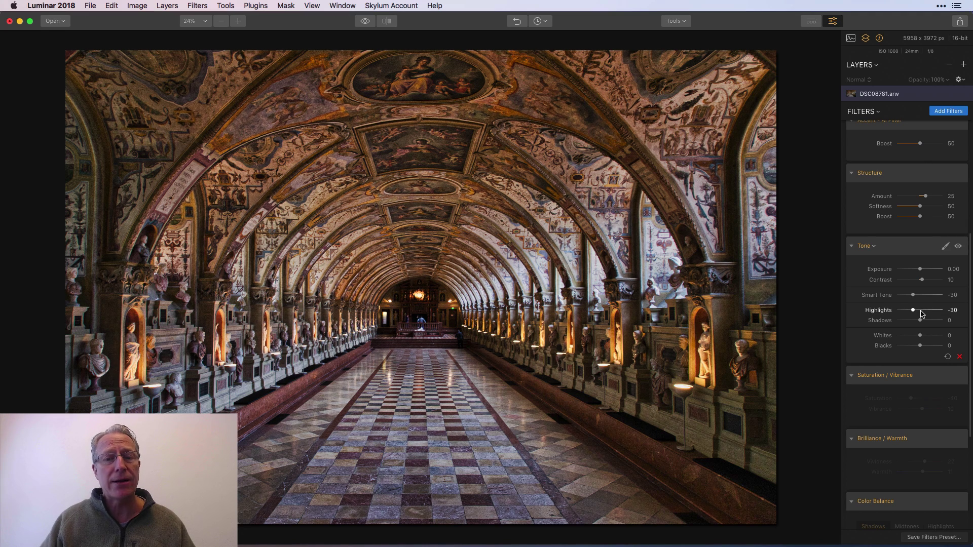
left_click(958, 246)
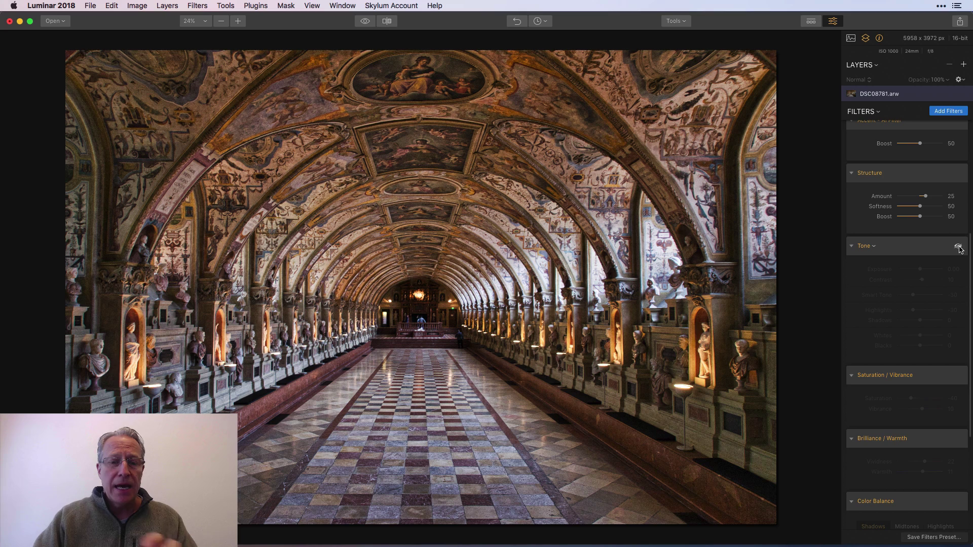
left_click(958, 246)
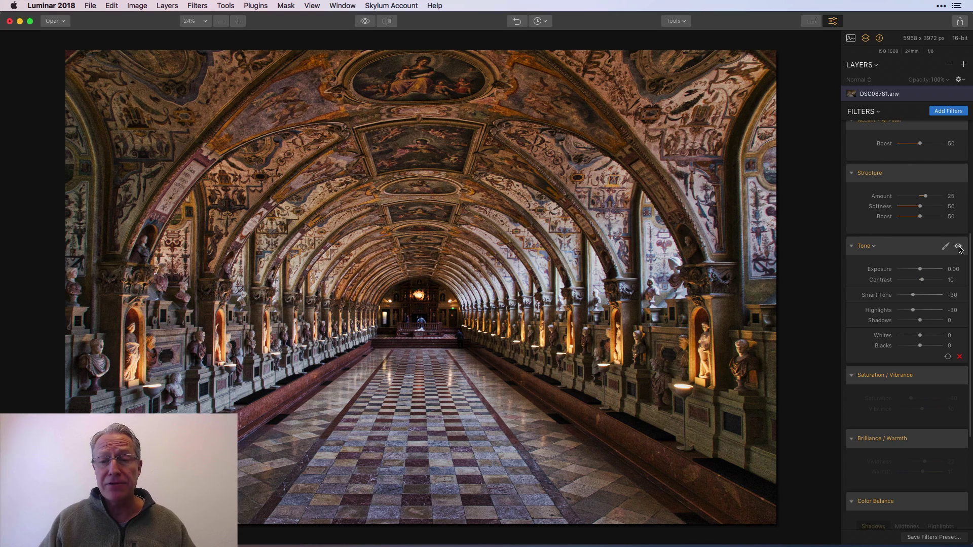
Step: Turn on the Saturation / Vibrance filter and compare the photo with and without it, leaving the filter enabled
scroll(940, 330, "down", 5)
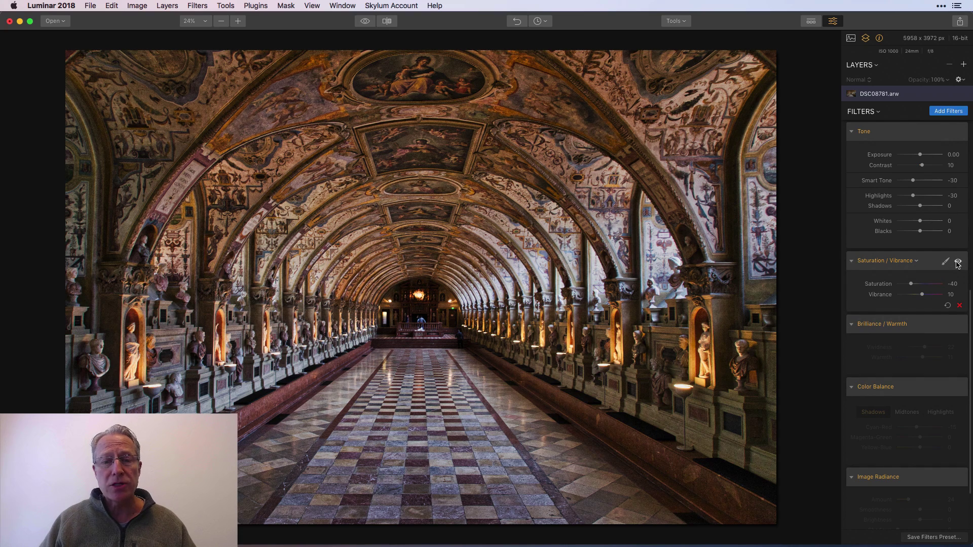
left_click(958, 262)
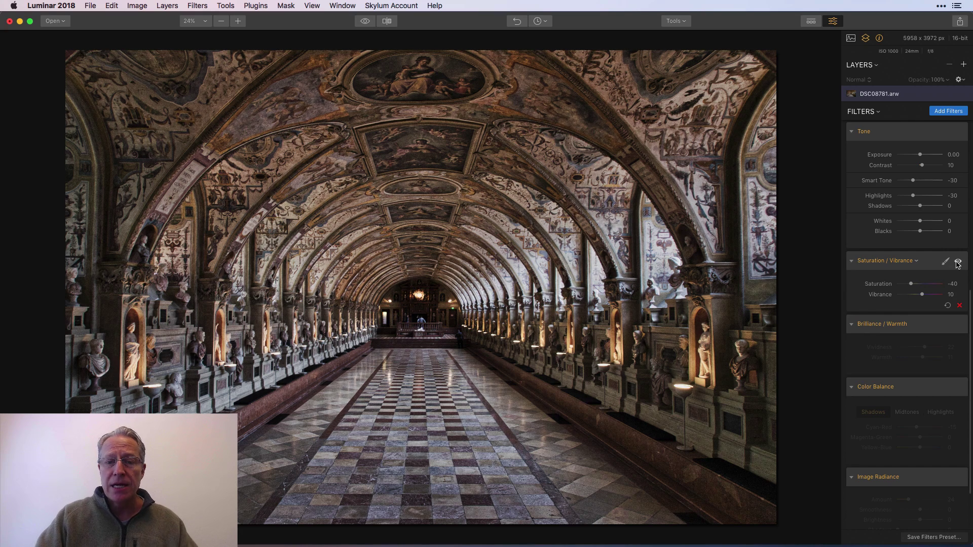
left_click(957, 262)
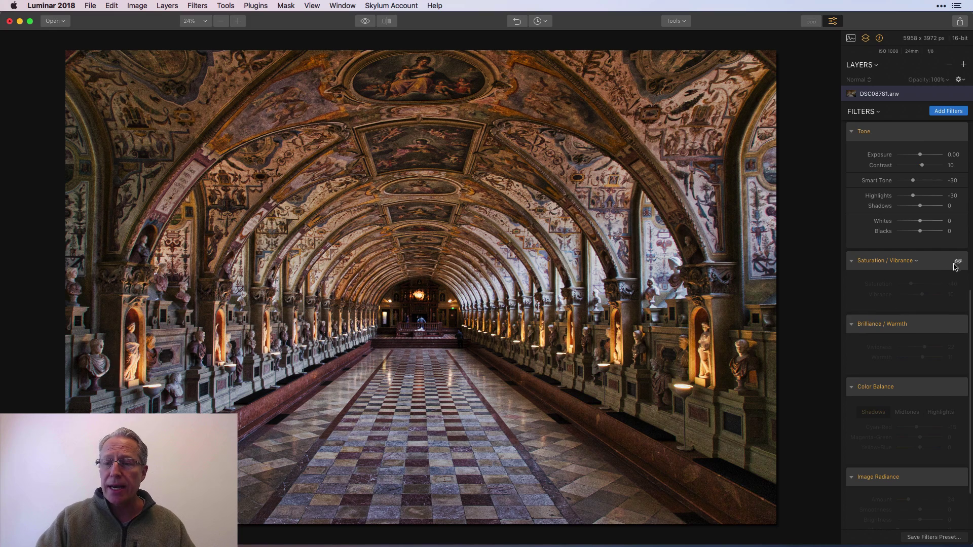
left_click(958, 262)
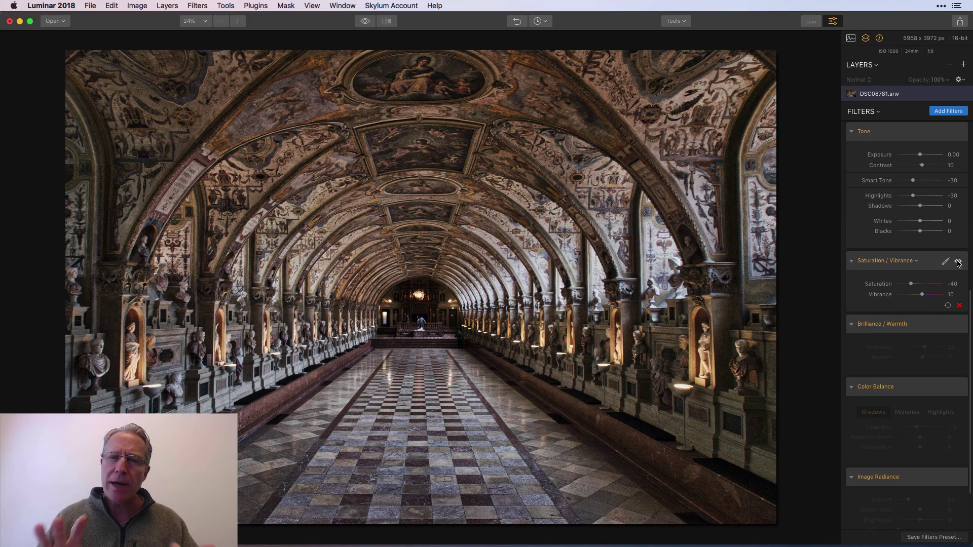
Step: Turn on the Brilliance / Warmth filter and the Color Balance filter
scroll(958, 269, "down", 2)
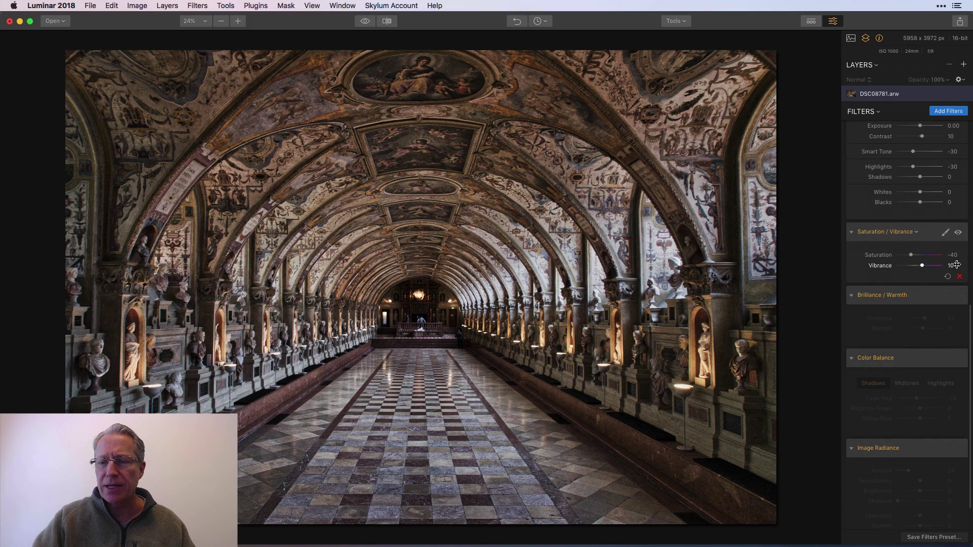
left_click(958, 297)
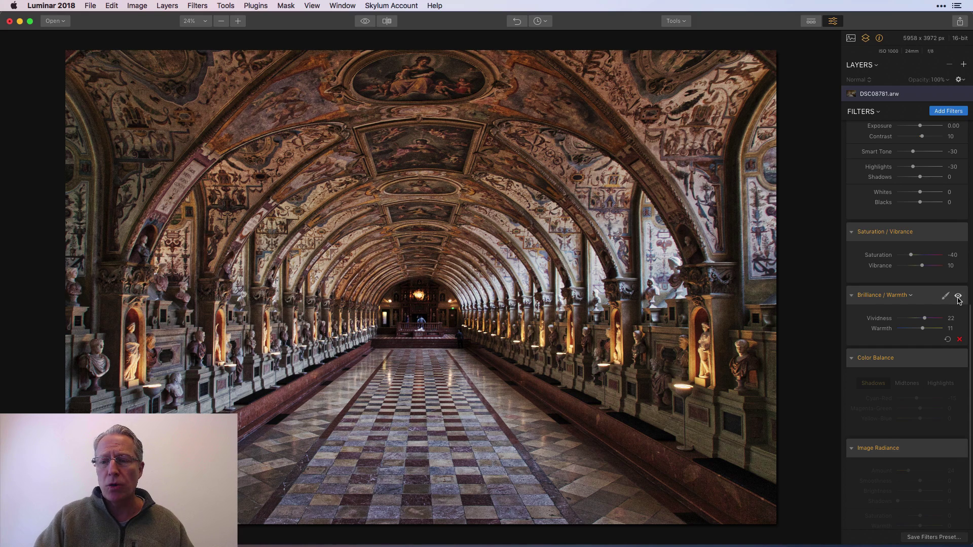
scroll(959, 301, "down", 3)
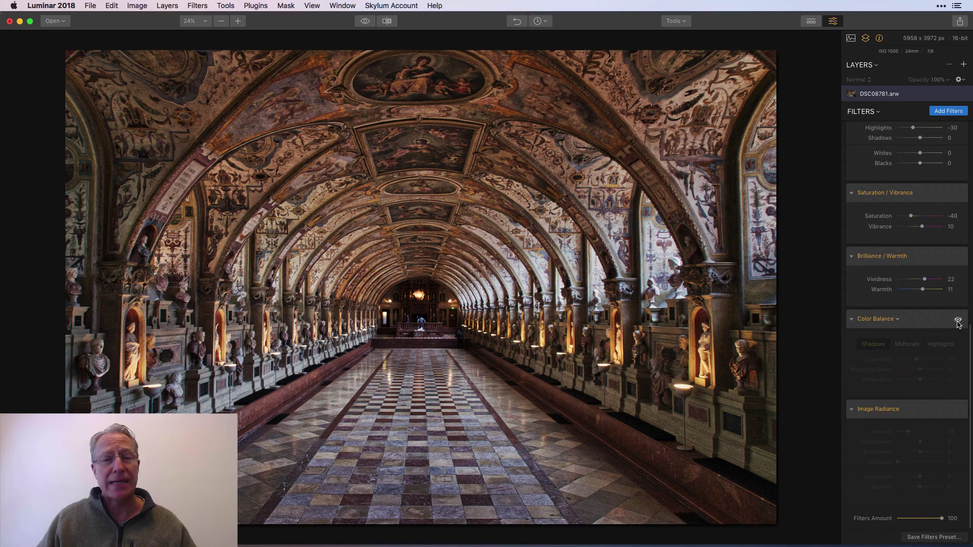
left_click(957, 321)
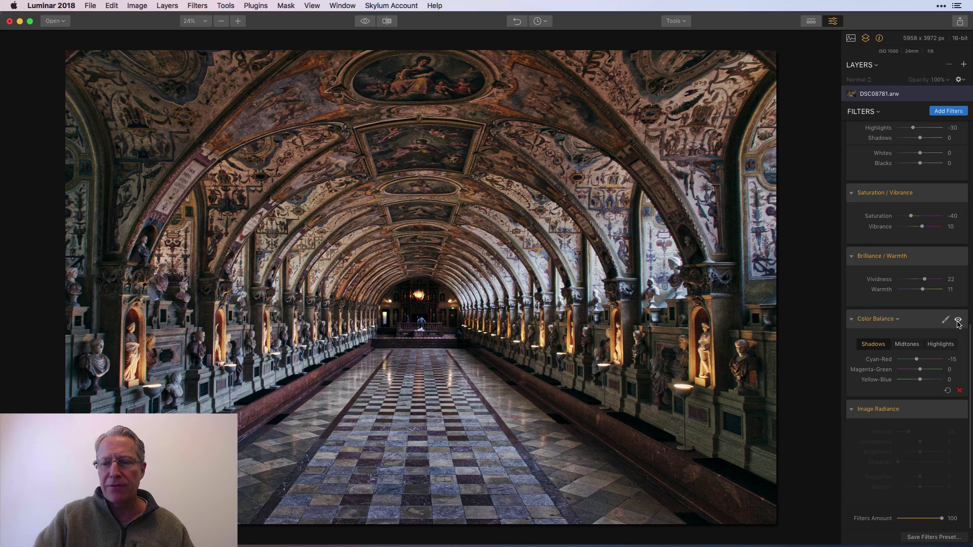
Step: Compare the photo with and without the Color Balance filter and review its Midtones, Highlights and Shadows settings
left_click(958, 321)
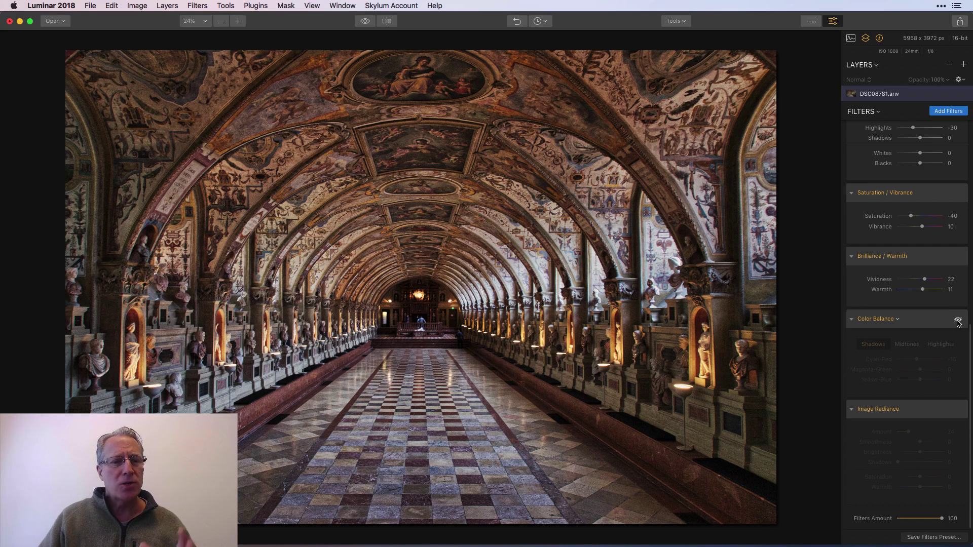
left_click(958, 320)
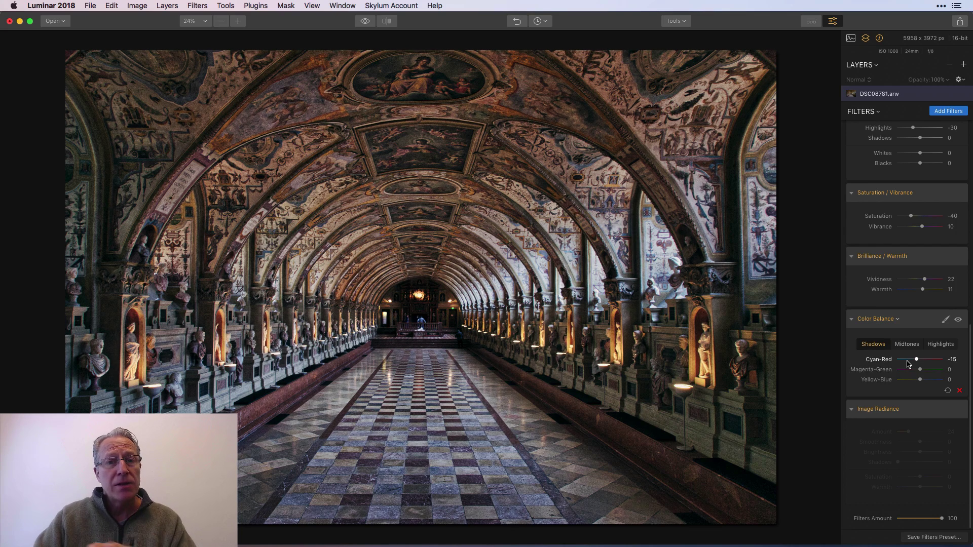
left_click(906, 344)
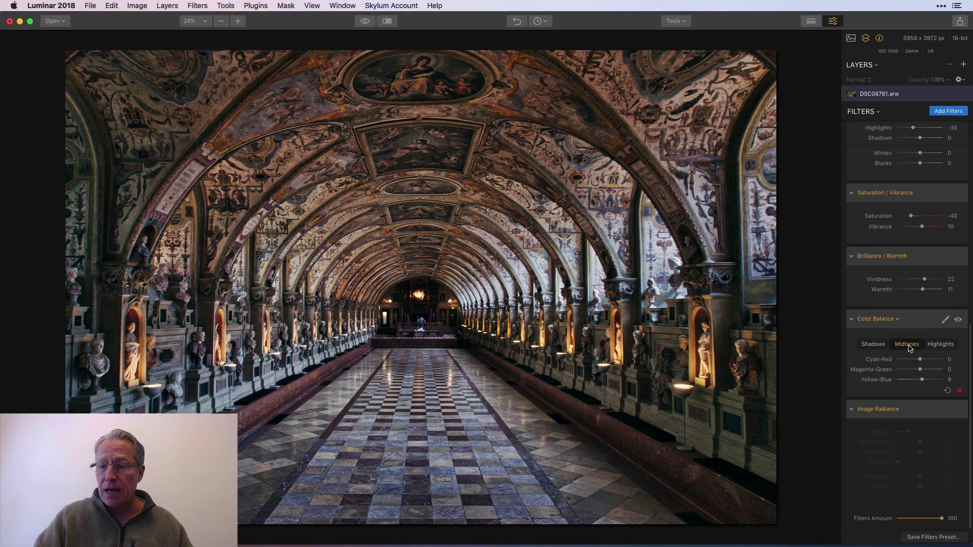
left_click(934, 344)
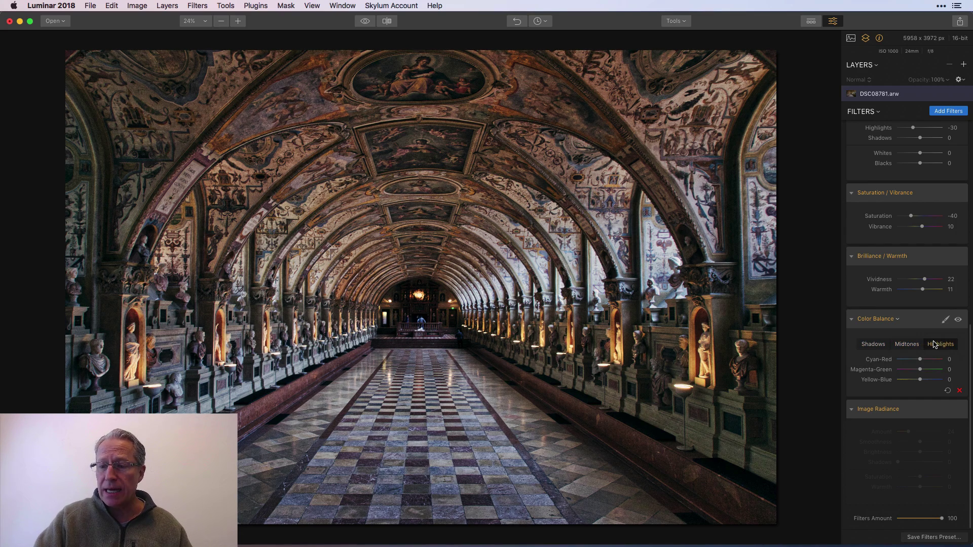
left_click(874, 345)
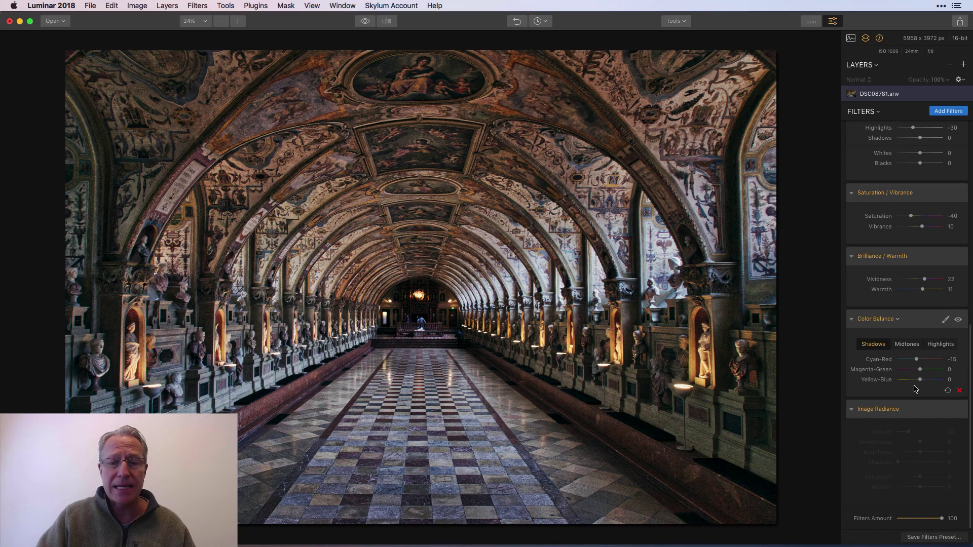
Step: Turn on the Image Radiance filter and set its Brightness to -27 and Amount to 44
scroll(918, 403, "down", 1)
left_click(957, 411)
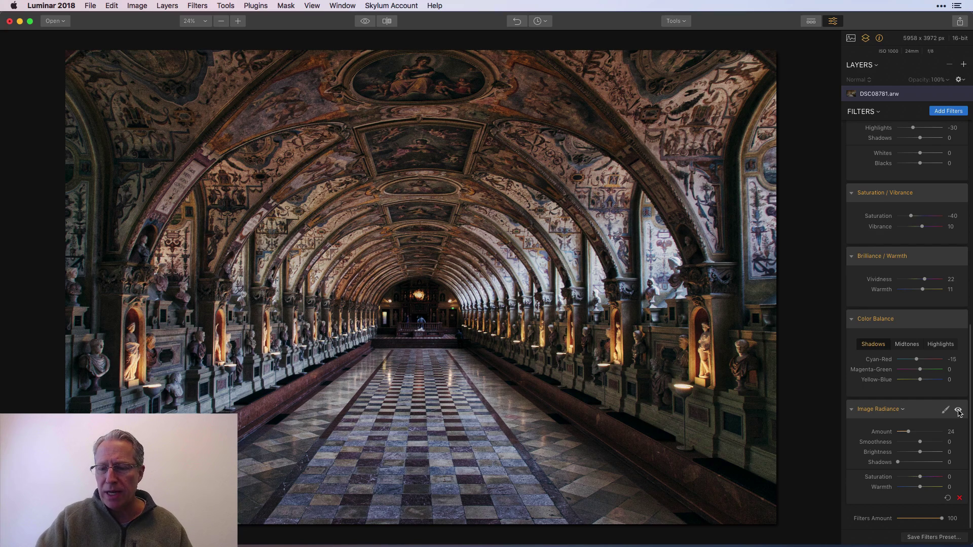
mouse_move(921, 452)
left_mouse_down()
mouse_move(912, 452)
mouse_move(918, 435)
left_mouse_up()
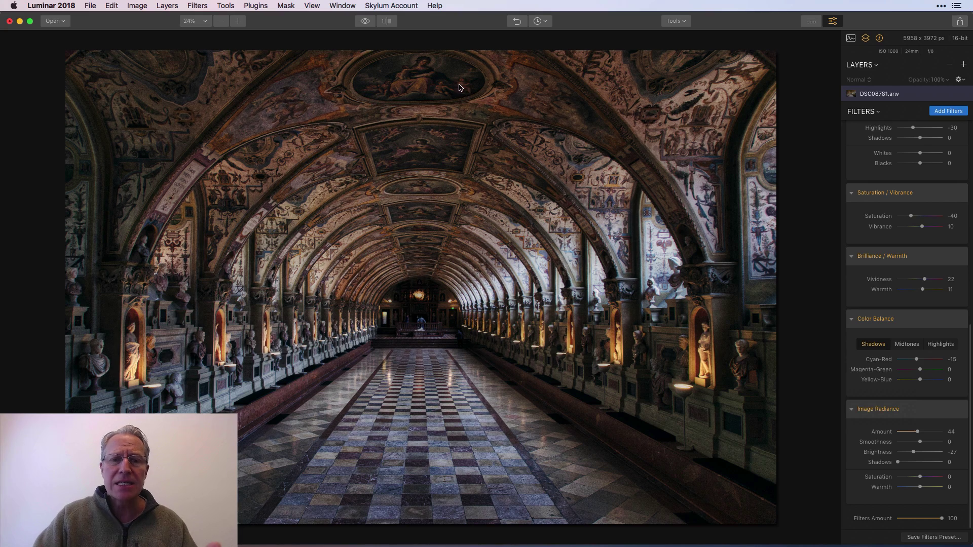
Step: Compare the original and edited photo in a split before/after view, sweeping the divider across the hall, and close the comparison
left_click(386, 22)
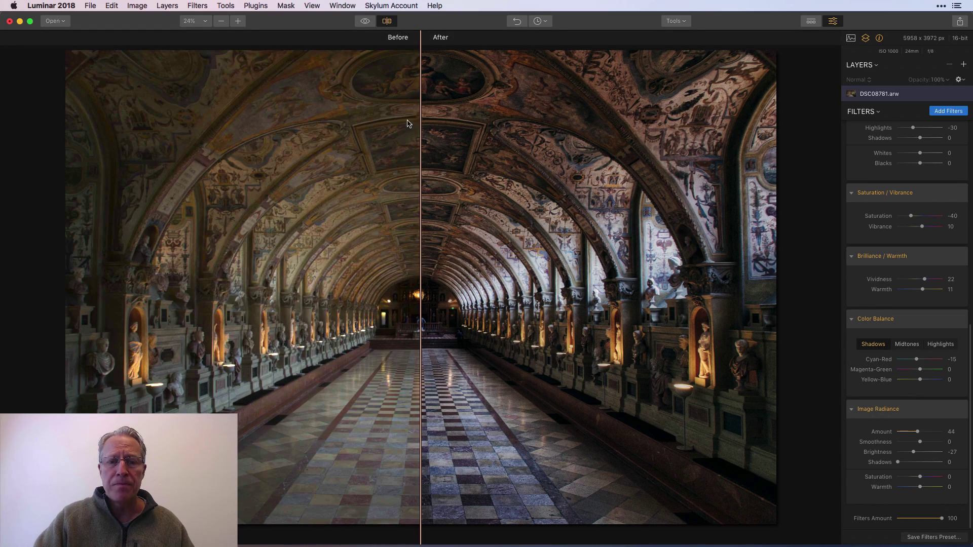
left_click_drag(420, 126, 712, 130)
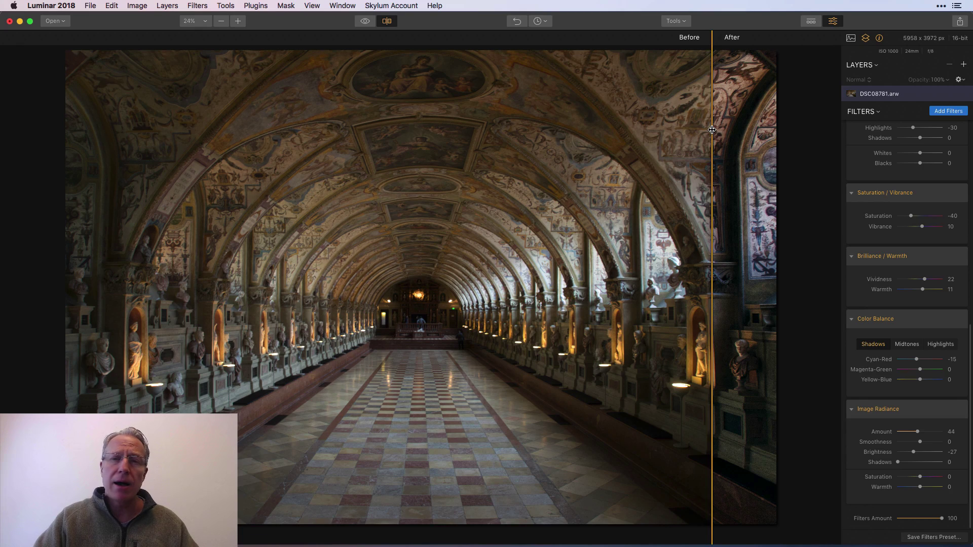
left_click_drag(712, 130, 511, 113)
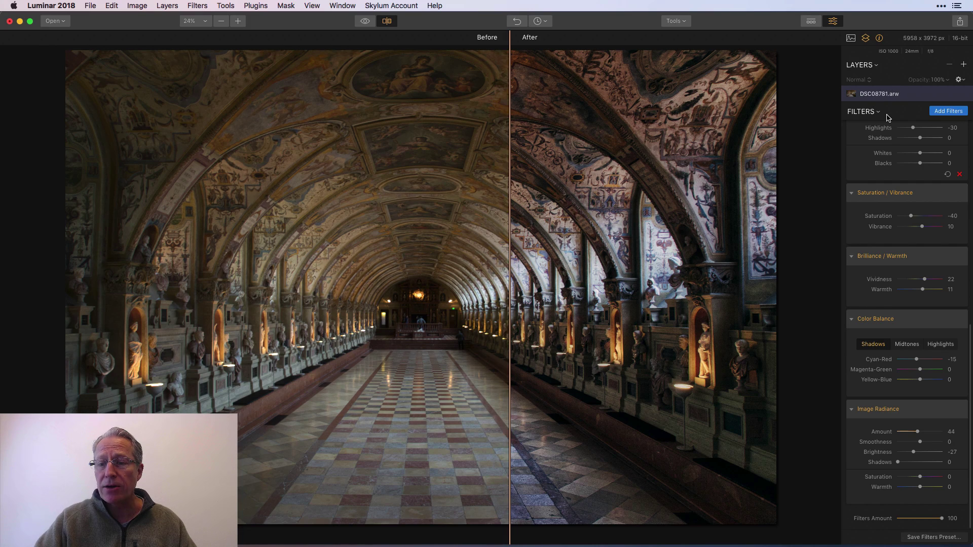
scroll(920, 187, "up", 6)
scroll(921, 190, "up", 3)
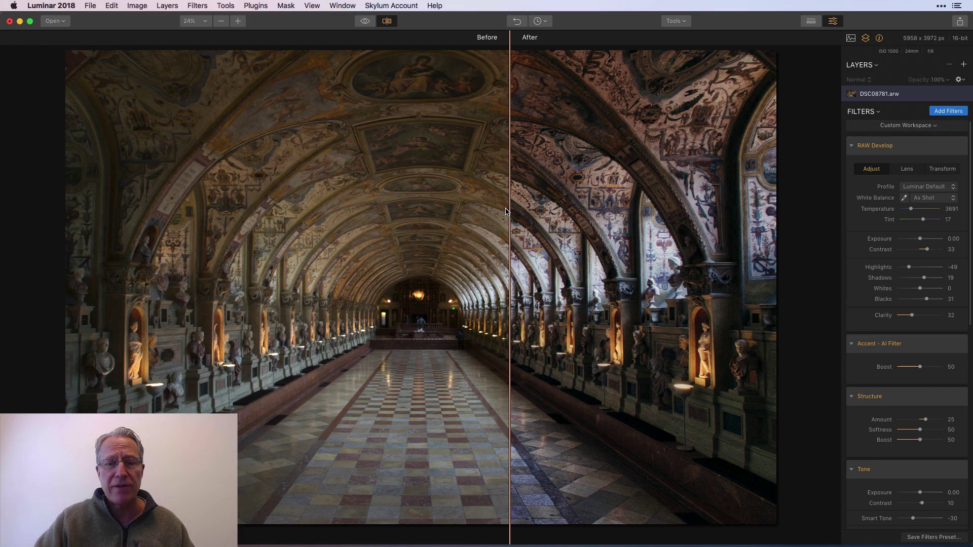
left_click_drag(509, 207, 249, 190)
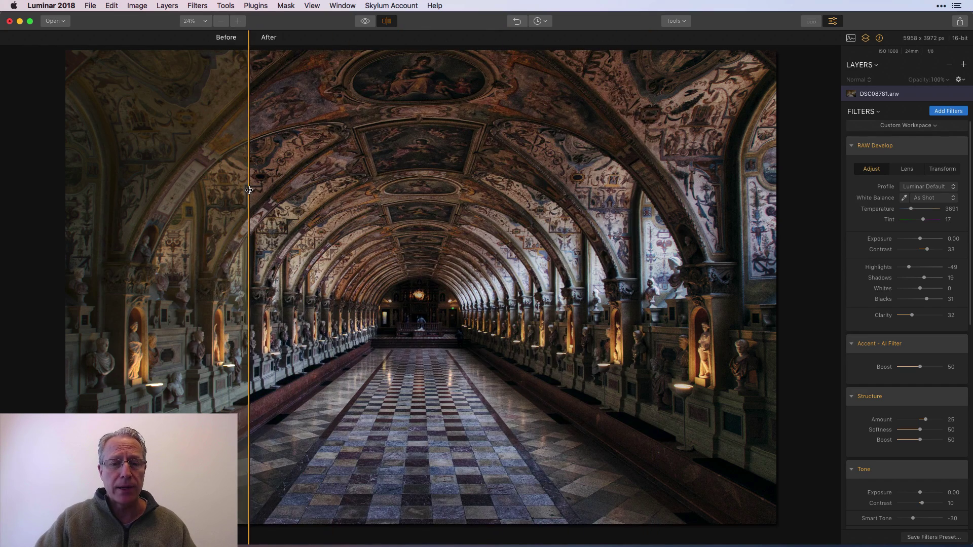
left_click(391, 24)
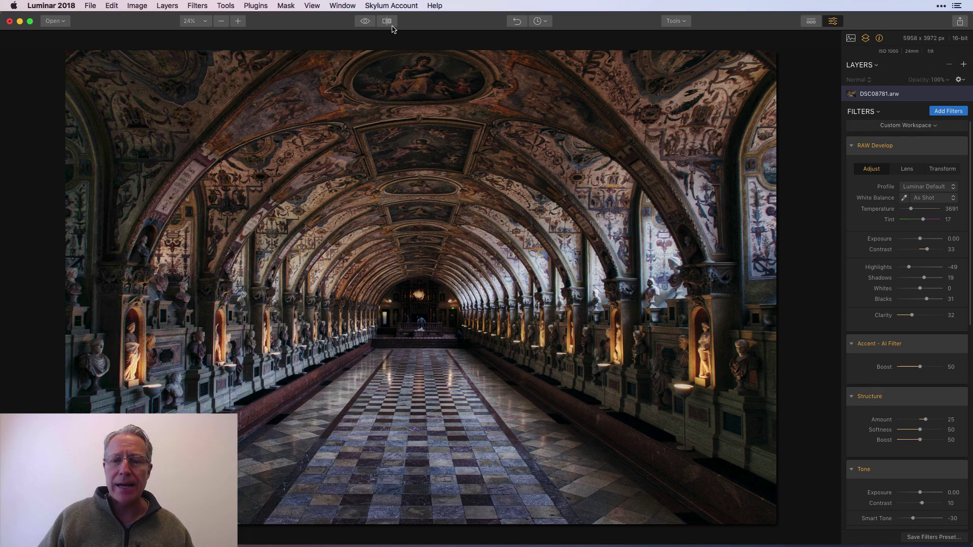
Step: Flip the whole photo between its unedited original and the finished edit using the quick preview
left_click(365, 23)
left_click(365, 22)
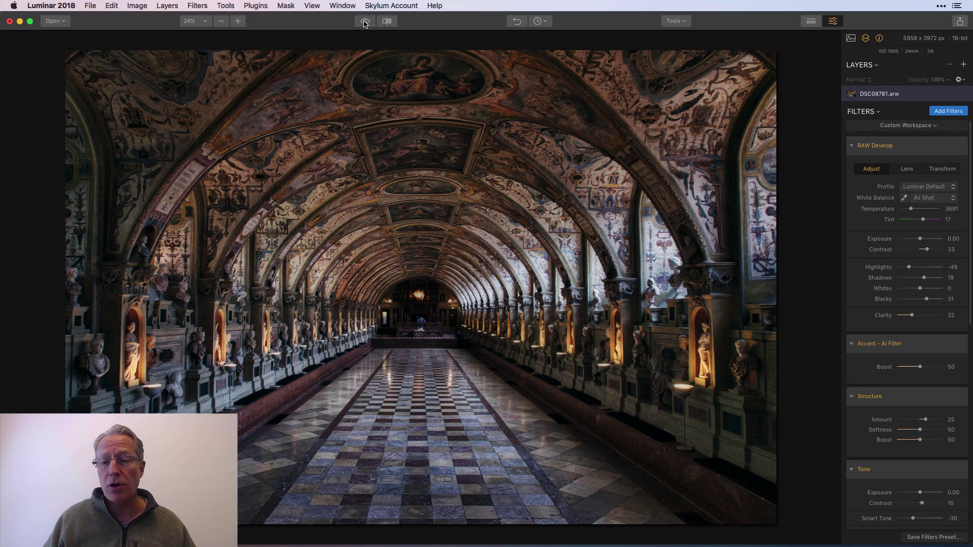
left_click(365, 23)
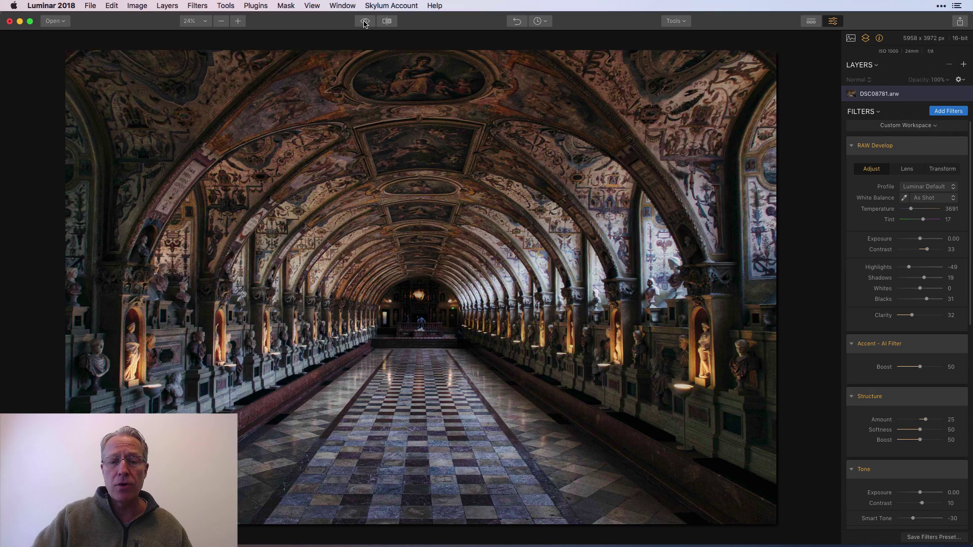